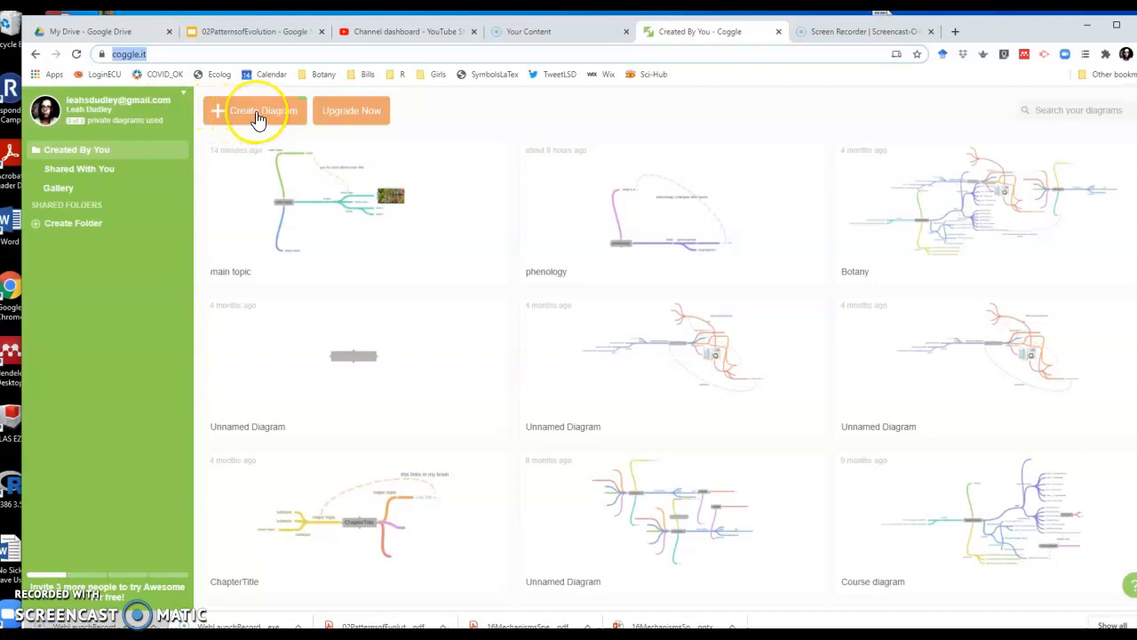
Create a new diagram and title its central node "main topic"
{"action": "left_click", "coordinate": [258, 116]}
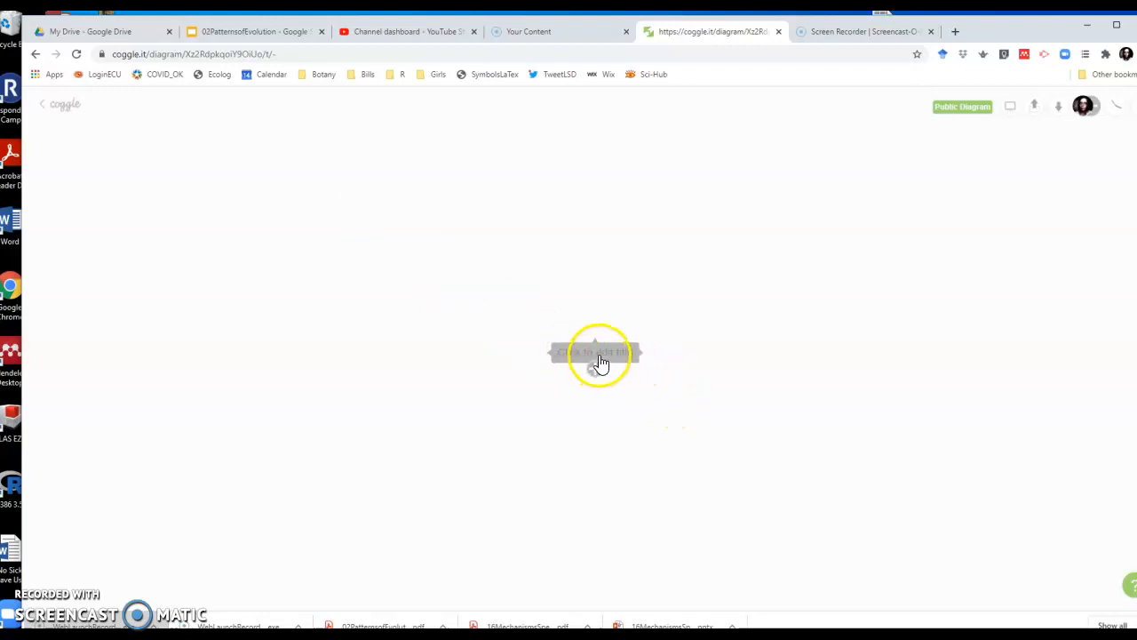
{"action": "left_click", "coordinate": [604, 359]}
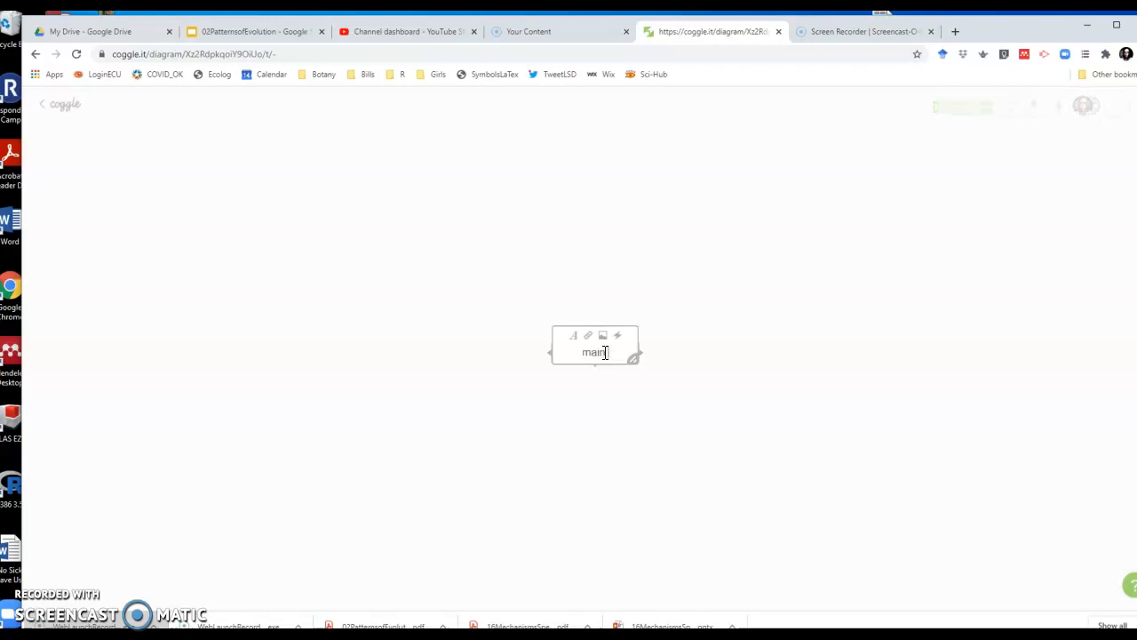
{"action": "type", "text": "main topic"}
{"action": "left_click", "coordinate": [611, 402]}
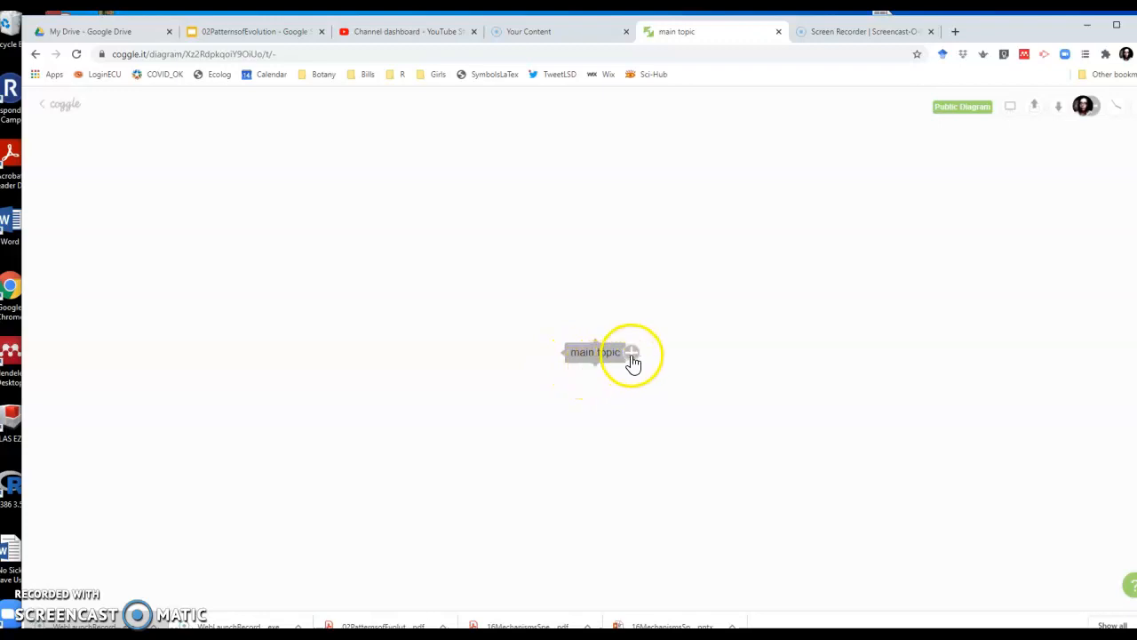
Branch "minor" off the right of the central node, and "minor topic" off its upper, left and lower sides
{"action": "left_click", "coordinate": [631, 355]}
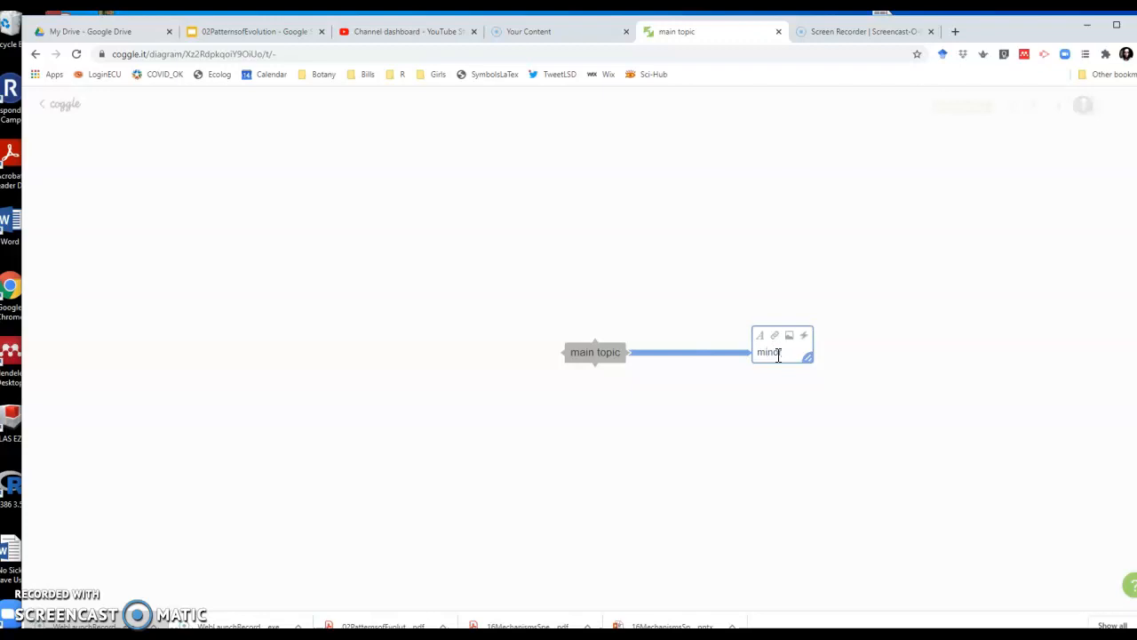
{"action": "left_click", "coordinate": [592, 341]}
{"action": "type", "text": "minor topic"}
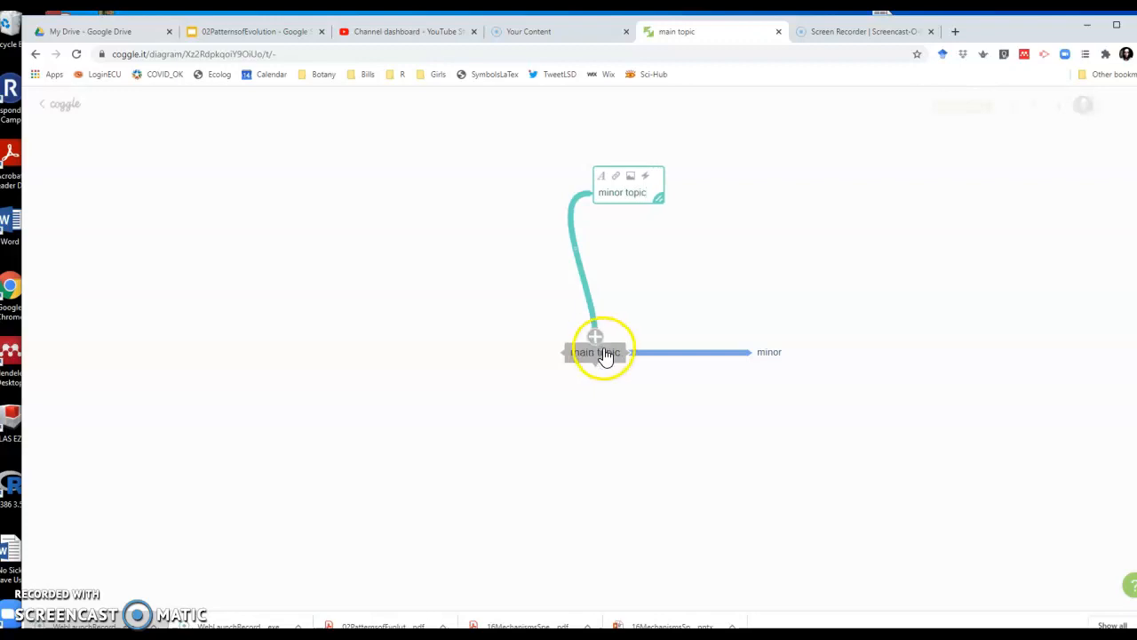
{"action": "left_click", "coordinate": [563, 352]}
{"action": "type", "text": "minor topic"}
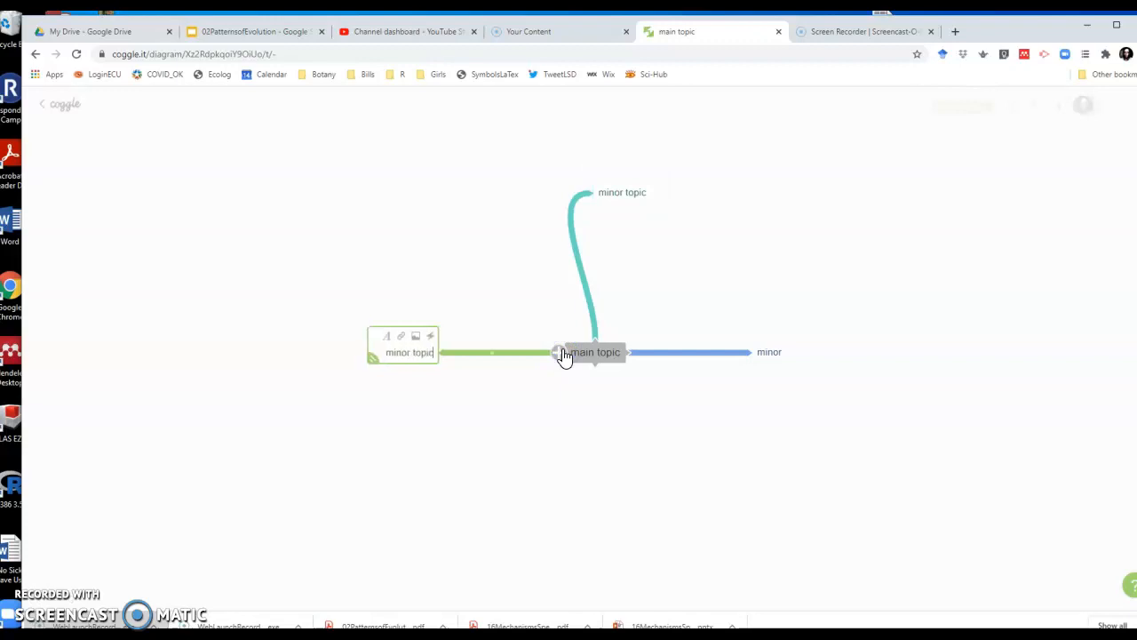
{"action": "left_click", "coordinate": [595, 371]}
{"action": "left_click", "coordinate": [614, 430]}
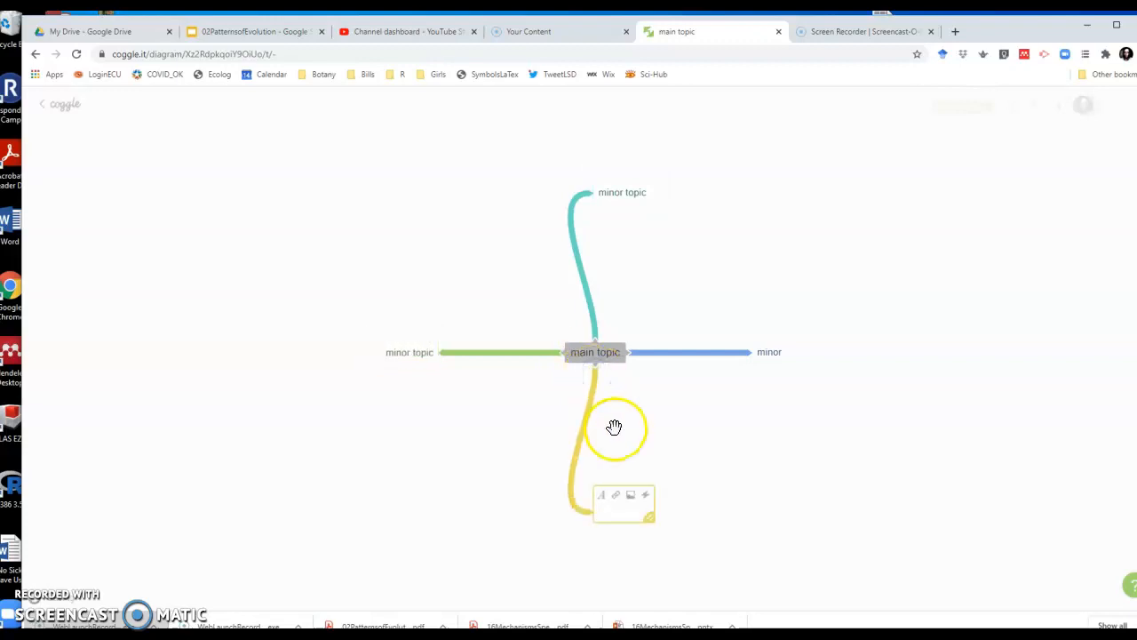
{"action": "type", "text": "minor topic"}
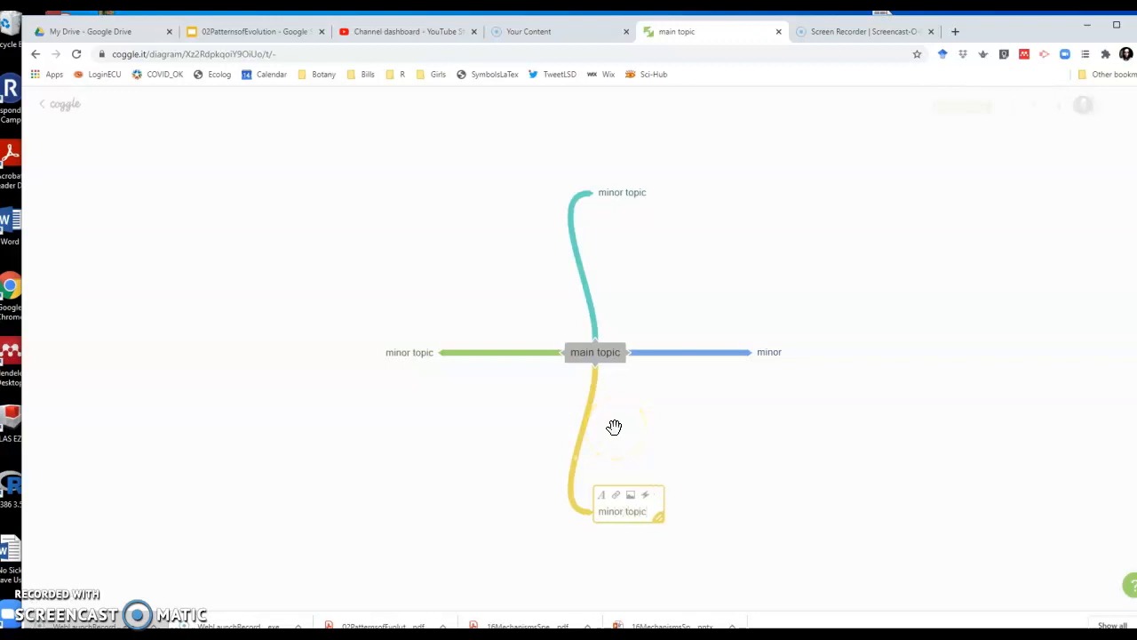
Add a fifth branch to the central node labelled "another minor topic"
{"action": "left_click", "coordinate": [598, 372]}
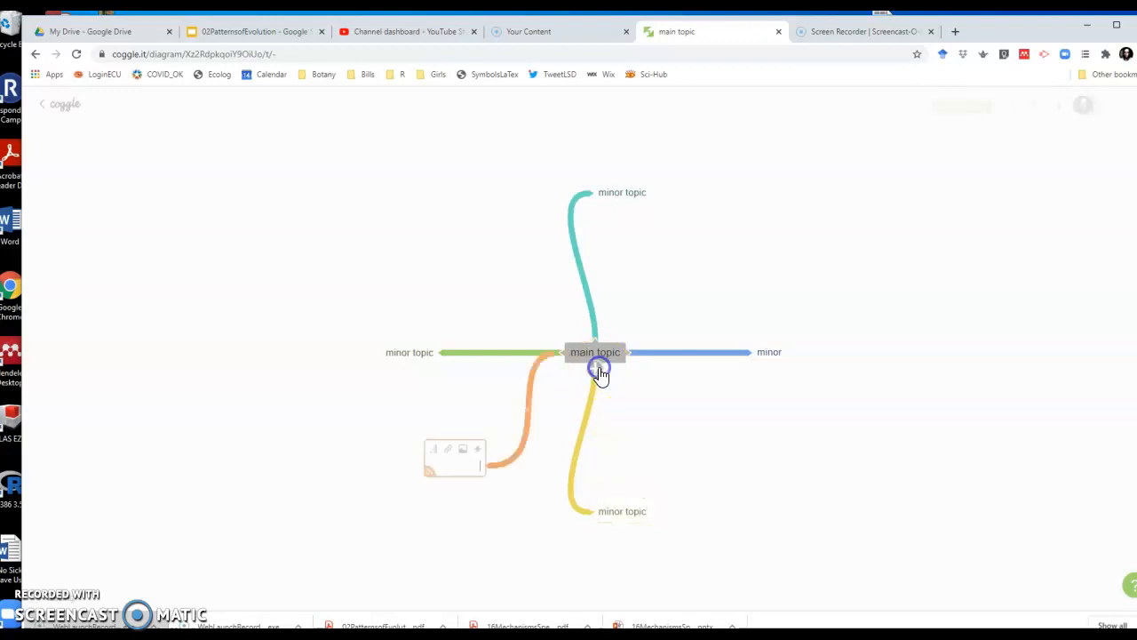
{"action": "type", "text": "another minor topic"}
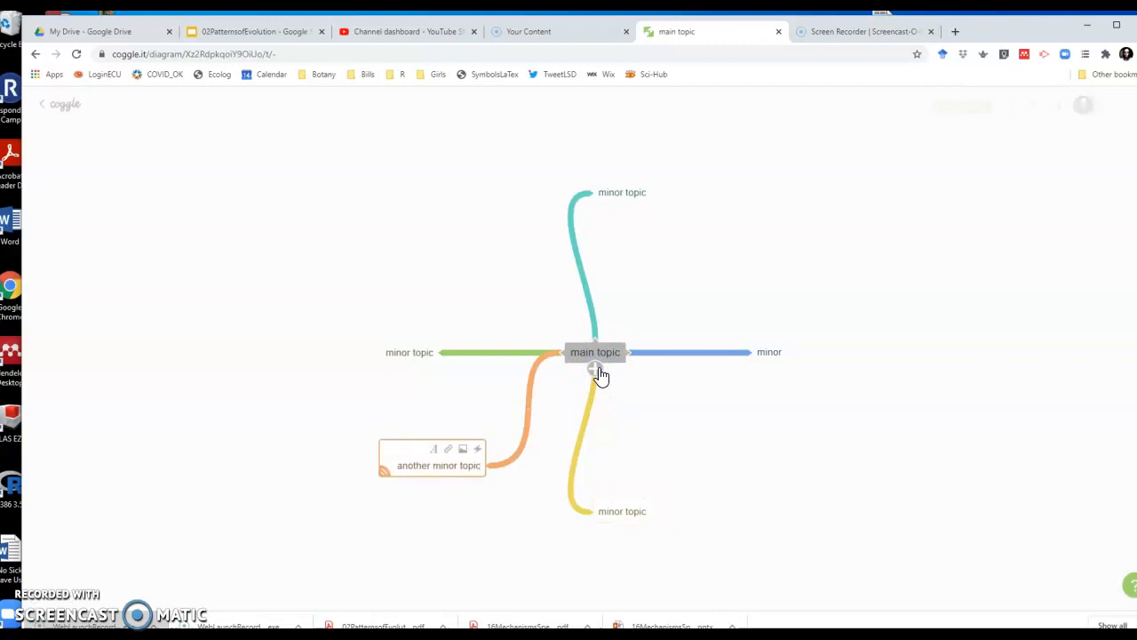
{"action": "left_click", "coordinate": [658, 392]}
{"action": "left_click", "coordinate": [762, 425]}
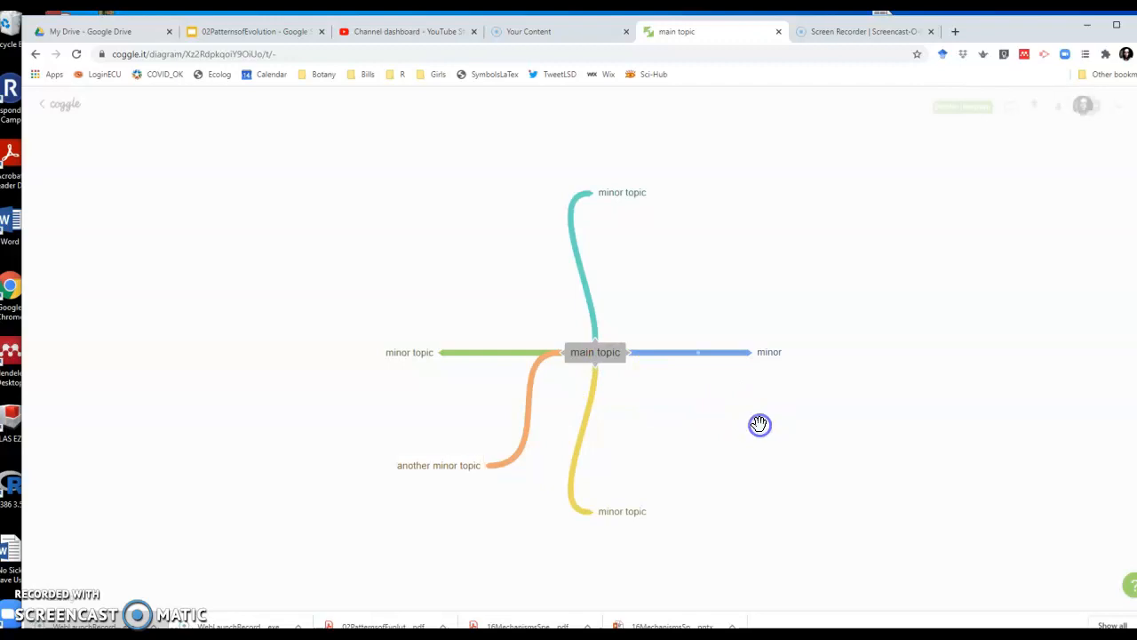
Add three sub-branches to the "minor" branch, labelled "detail 1", "detail 2" and "detail3"
{"action": "mouse_move", "coordinate": [754, 358]}
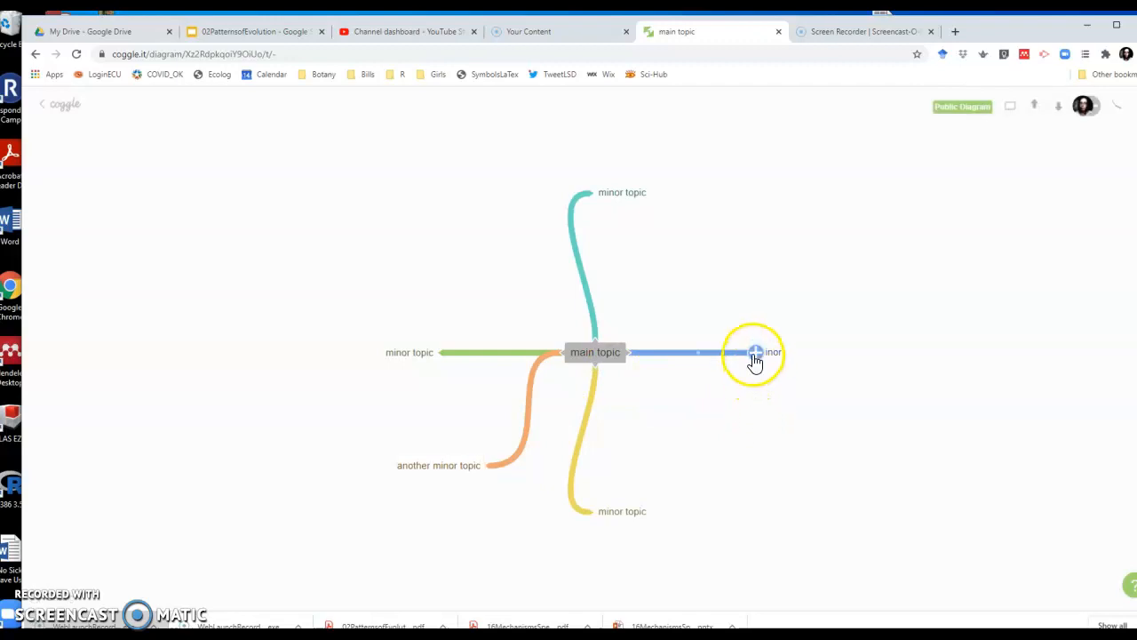
{"action": "left_click", "coordinate": [754, 354]}
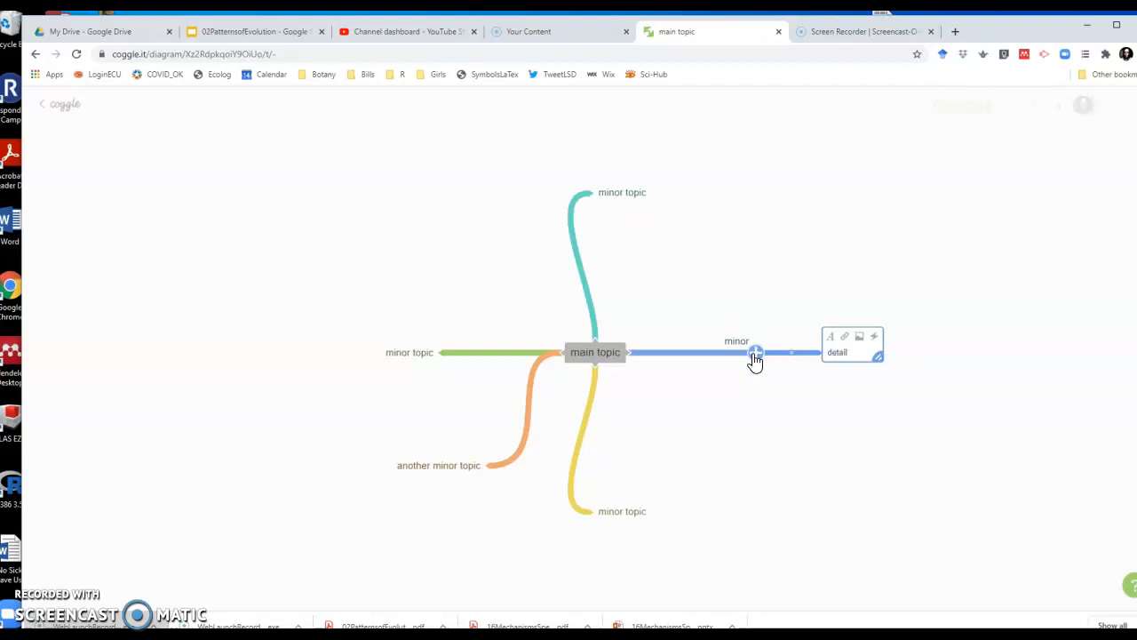
{"action": "left_click", "coordinate": [754, 355]}
{"action": "type", "text": "detail 2"}
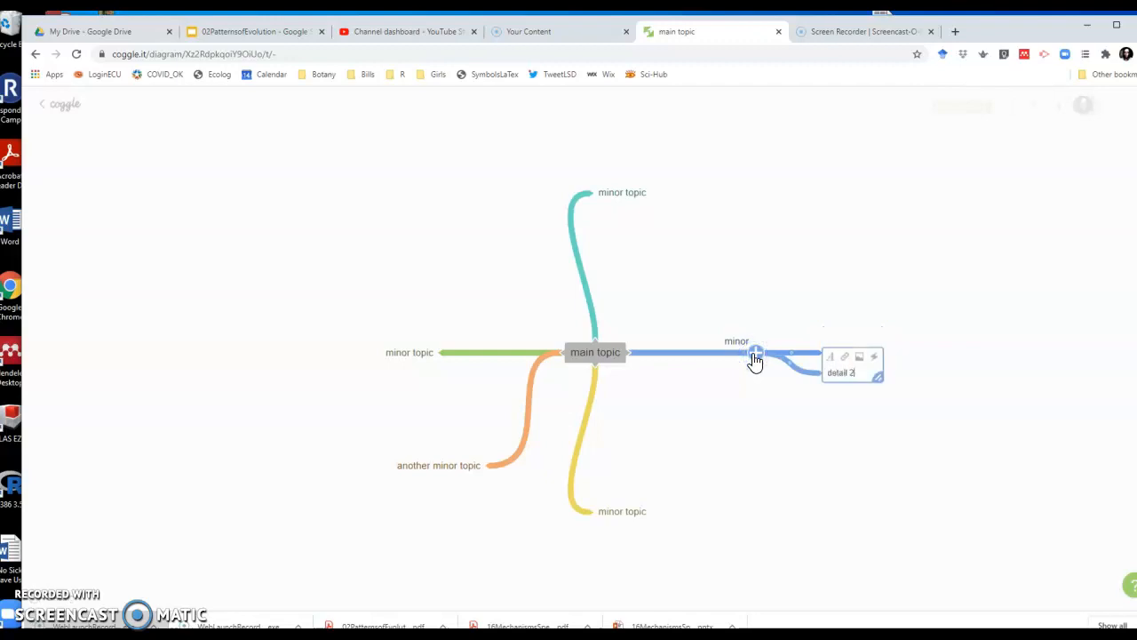
{"action": "left_click", "coordinate": [754, 354]}
{"action": "type", "text": "detail3"}
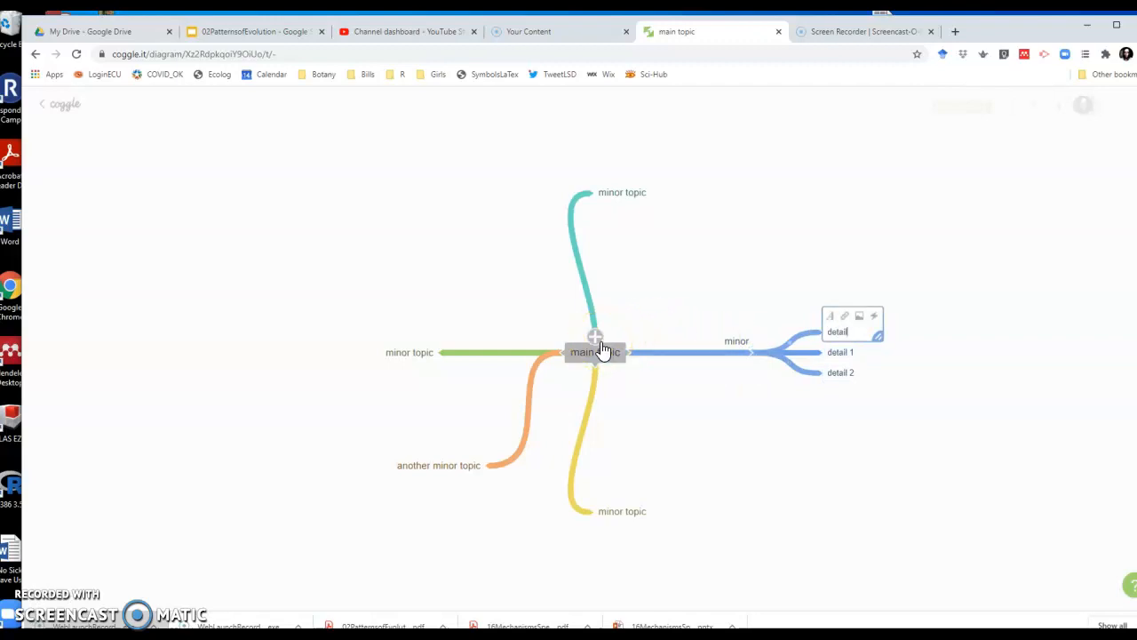
{"action": "left_click", "coordinate": [623, 220]}
Add a sub-branch to the upper "minor topic" and insert the Phenophases image from Downloads into it
{"action": "left_click", "coordinate": [595, 192]}
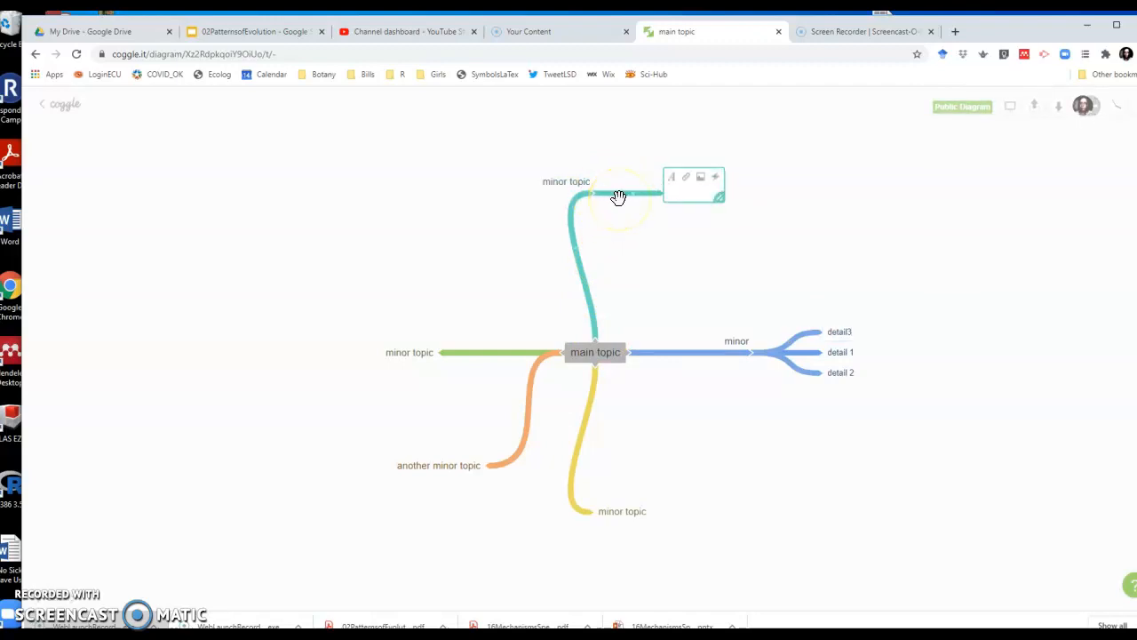
{"action": "left_click", "coordinate": [702, 179]}
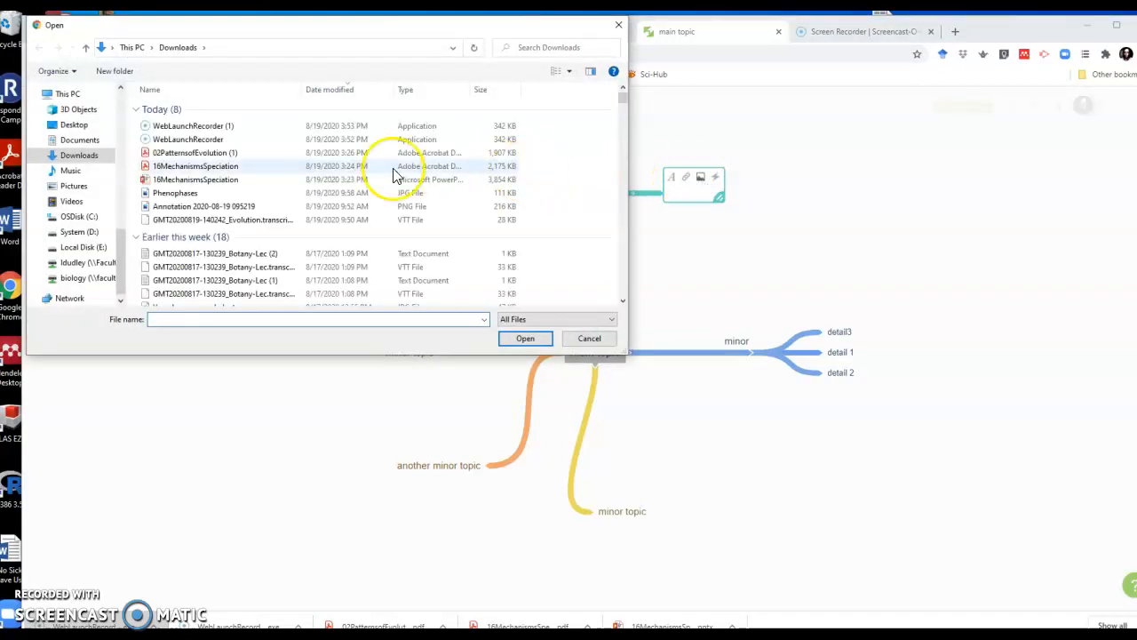
{"action": "left_click", "coordinate": [182, 192]}
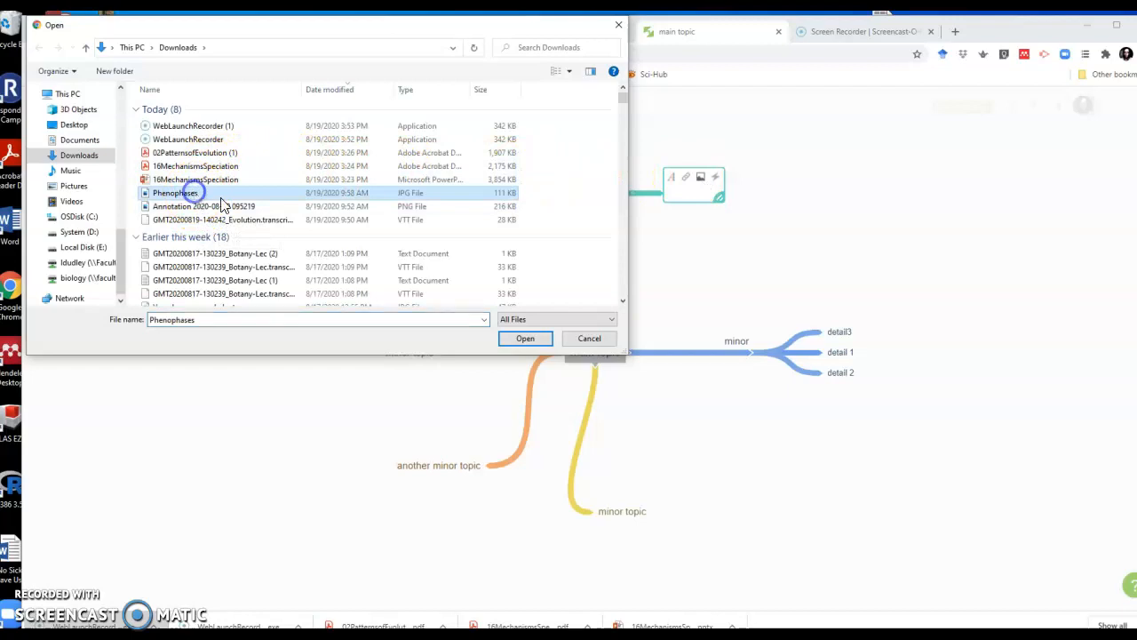
{"action": "left_click", "coordinate": [529, 337]}
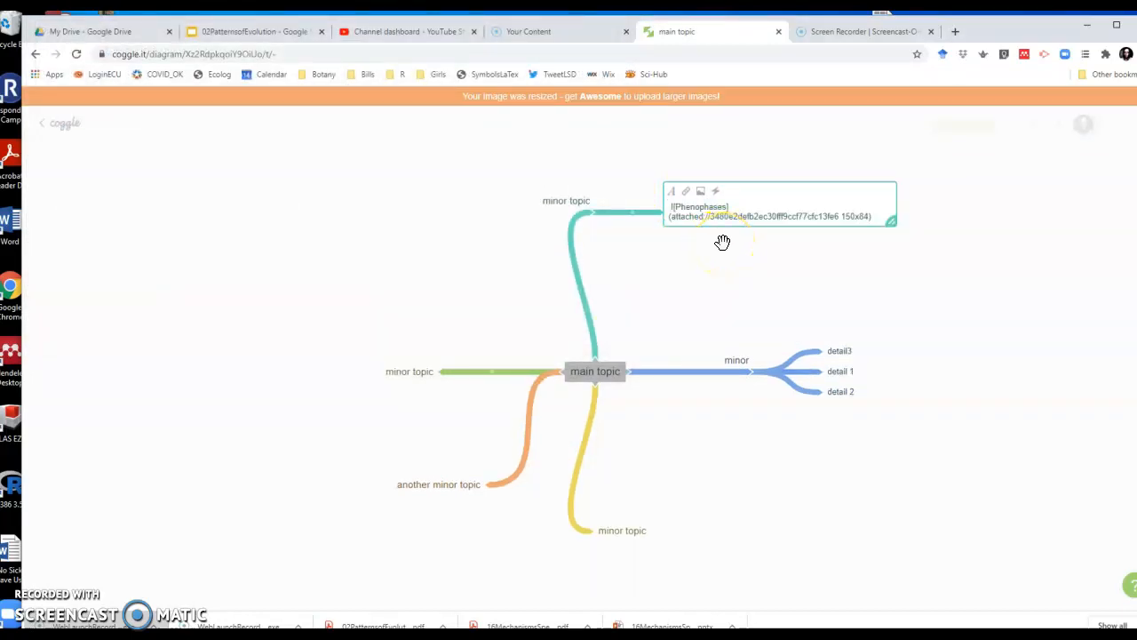
{"action": "left_click", "coordinate": [716, 254]}
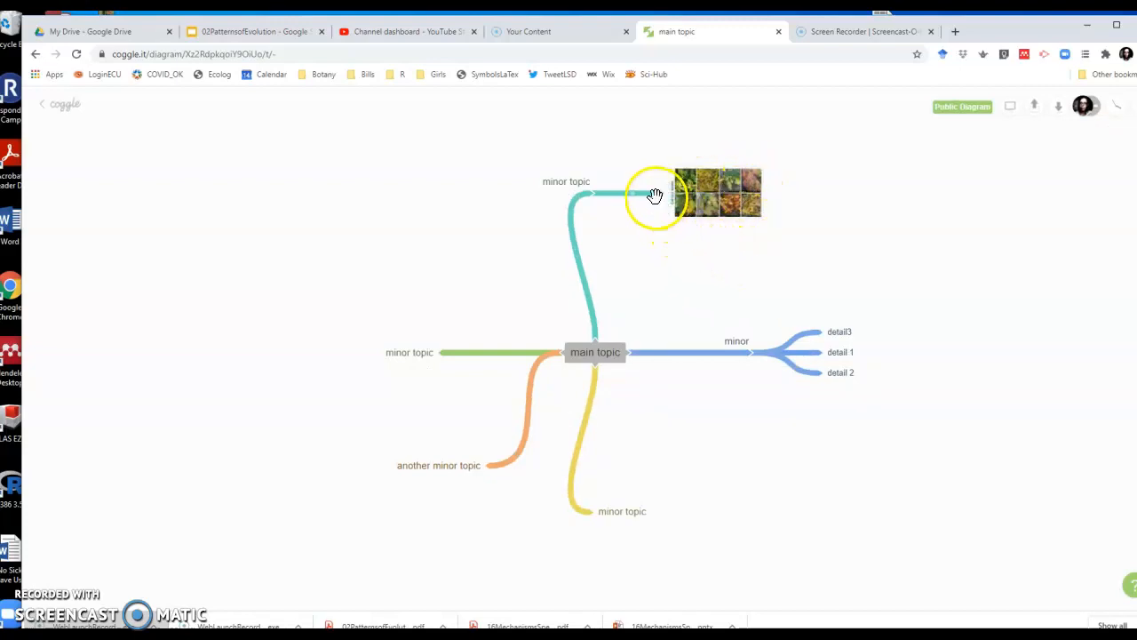
Add a sub-branch labelled "detail1" to the "minor topic" on the left of the central node
{"action": "left_click", "coordinate": [439, 353]}
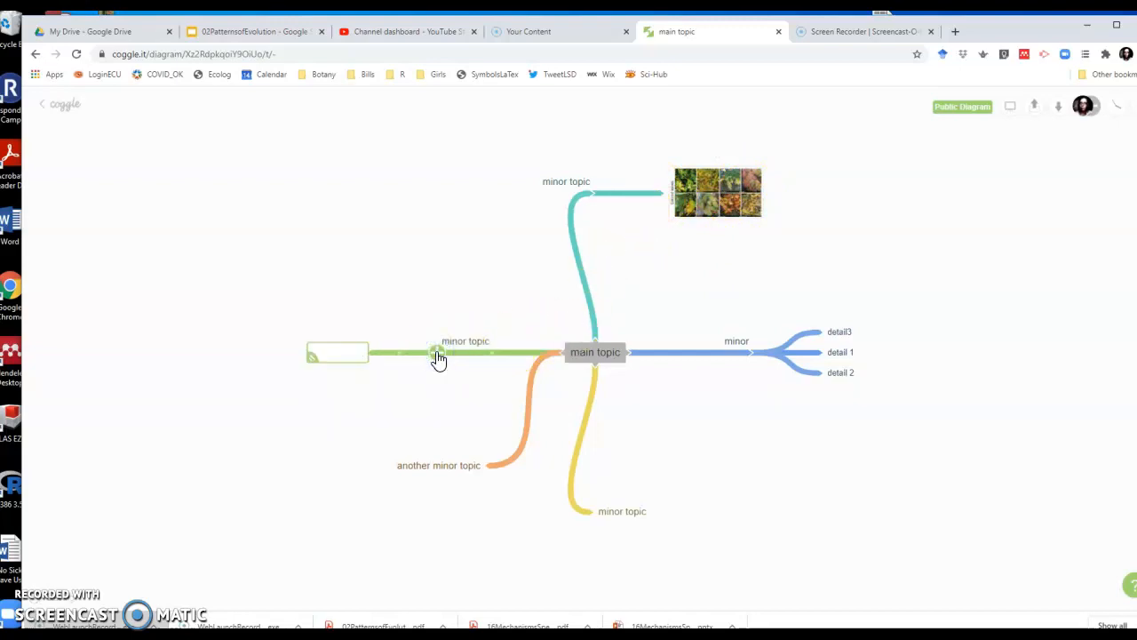
{"action": "type", "text": "detail"}
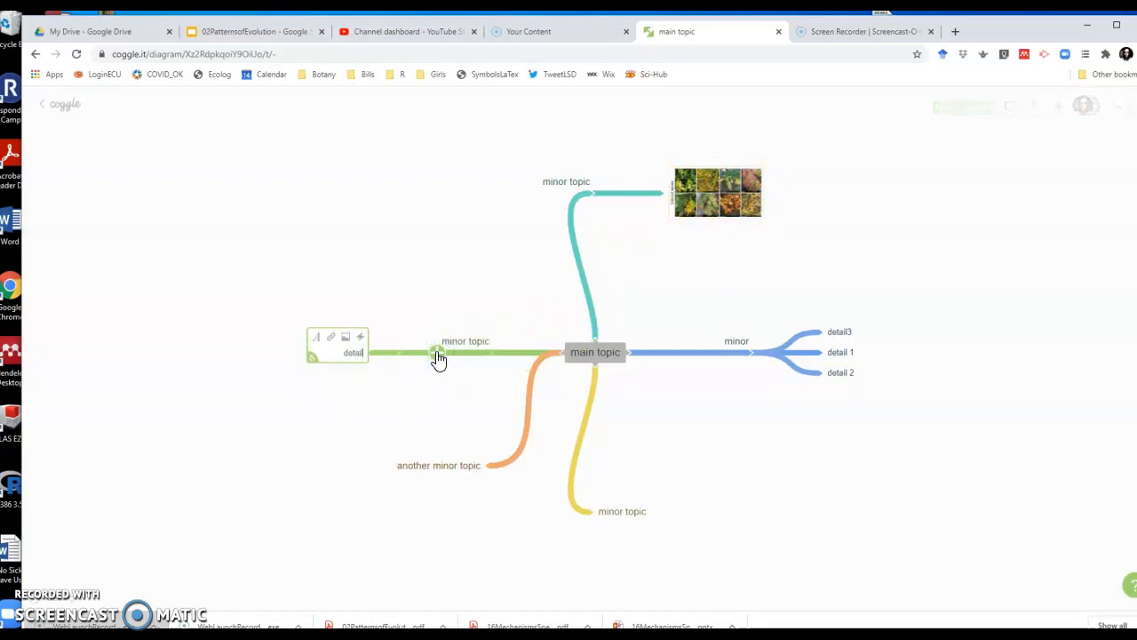
{"action": "type", "text": "1"}
{"action": "left_click", "coordinate": [356, 259]}
{"action": "left_click", "coordinate": [356, 258]}
{"action": "left_click", "coordinate": [813, 509]}
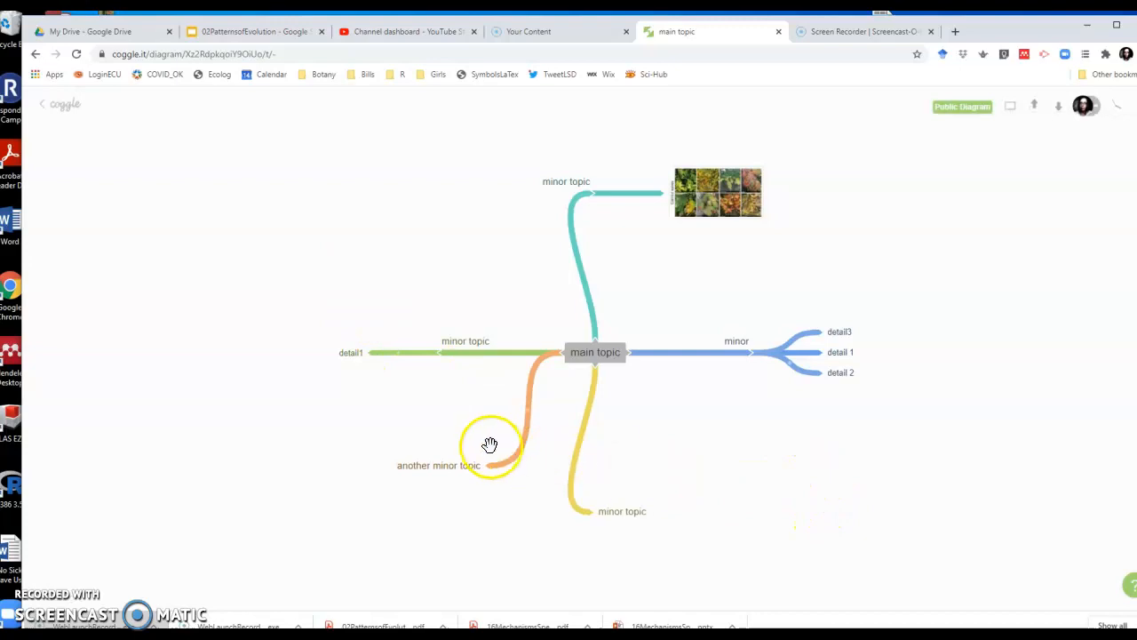
Create a cross-link from the "detail1" item to the end of the "minor" branch
{"action": "mouse_move", "coordinate": [372, 365]}
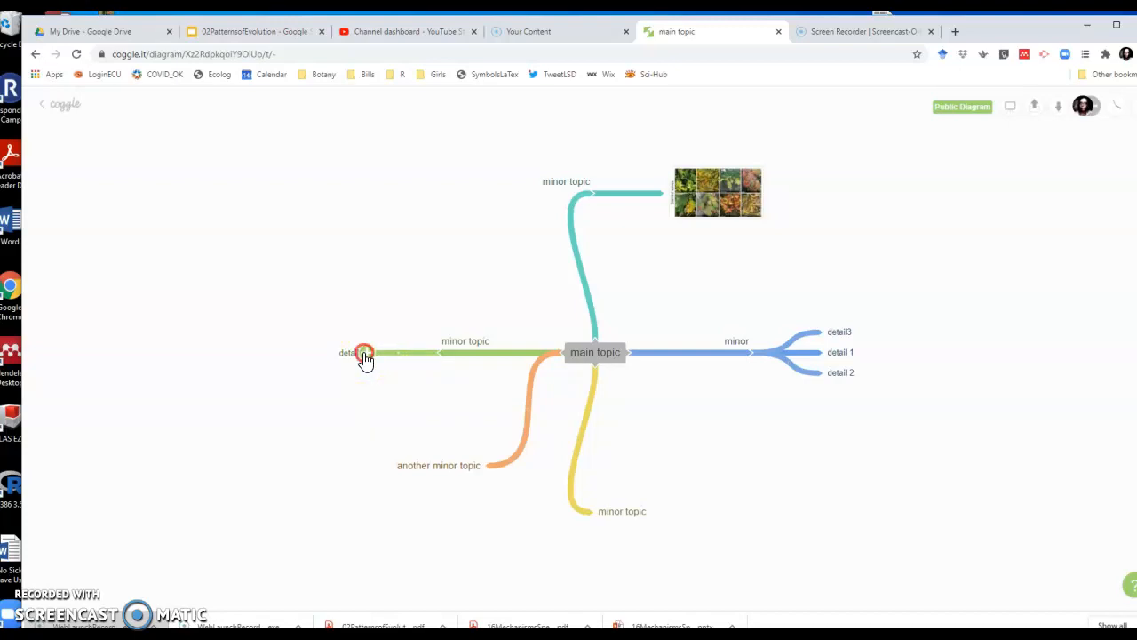
{"action": "right_click", "coordinate": [364, 355]}
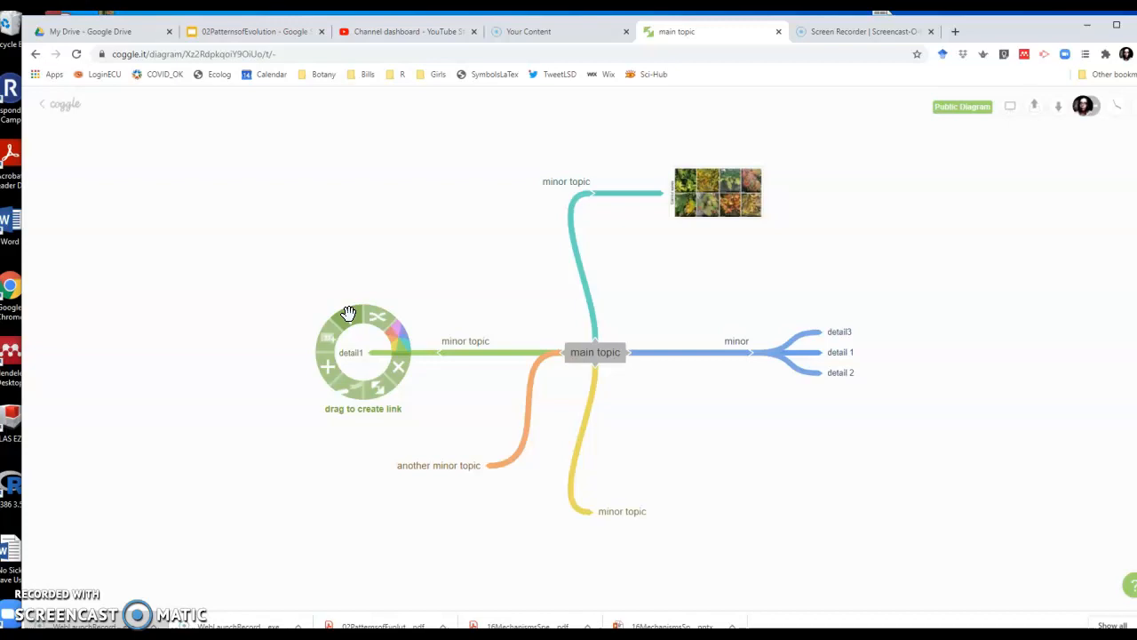
{"action": "left_click_drag", "start_coordinate": [350, 319], "coordinate": [759, 354]}
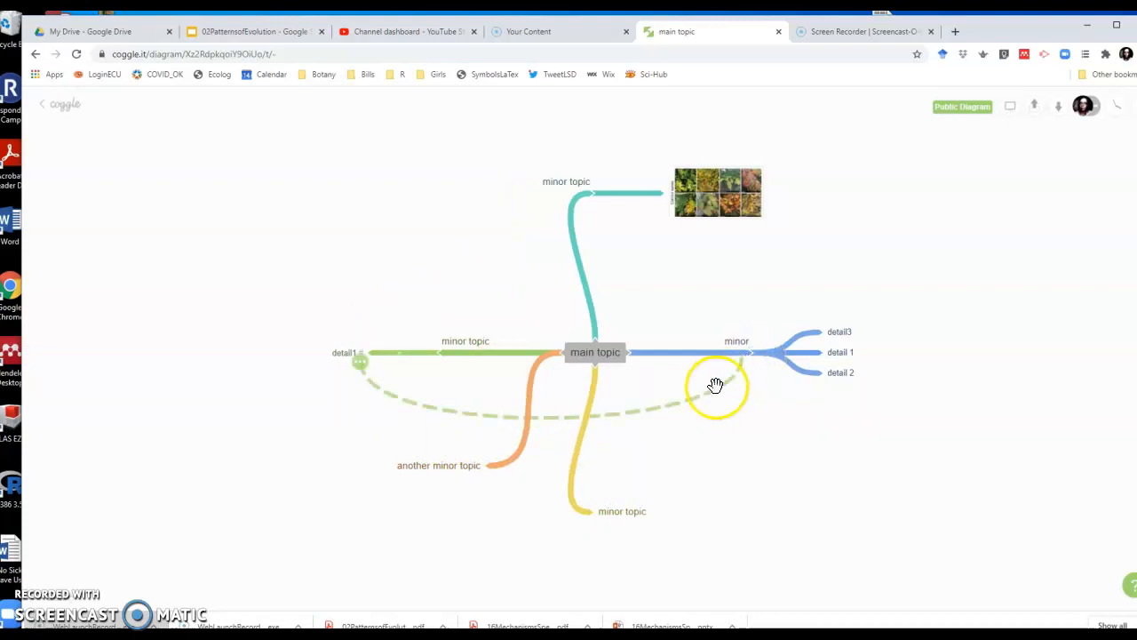
Place a floating text item reading "these 2 concepts relate" just below the dashed link
{"action": "right_click", "coordinate": [689, 433]}
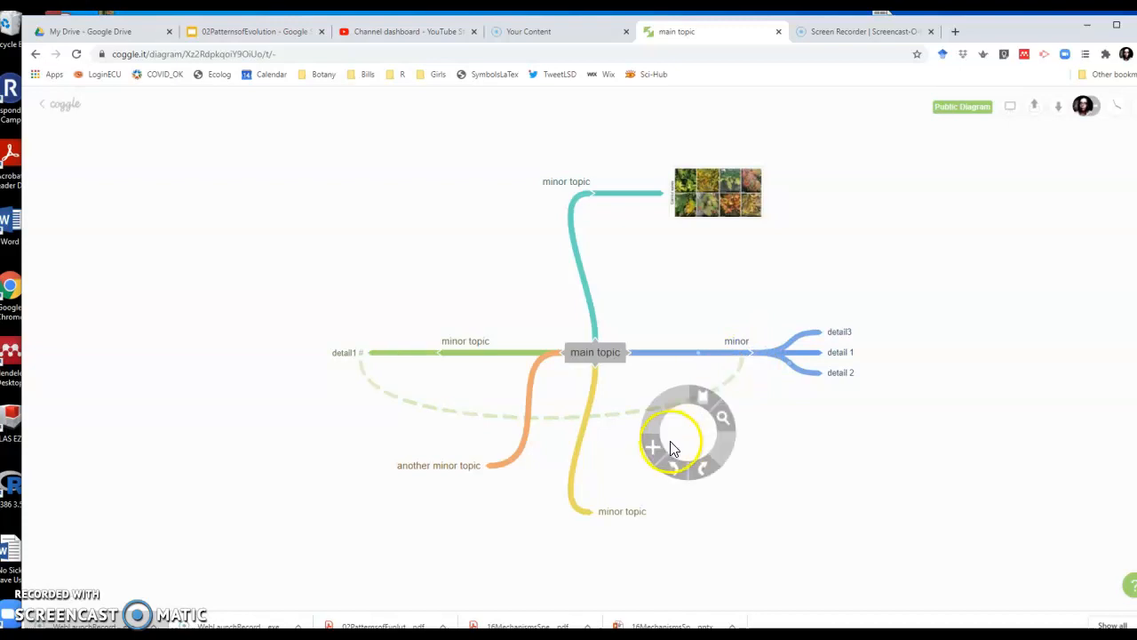
{"action": "left_click", "coordinate": [653, 454]}
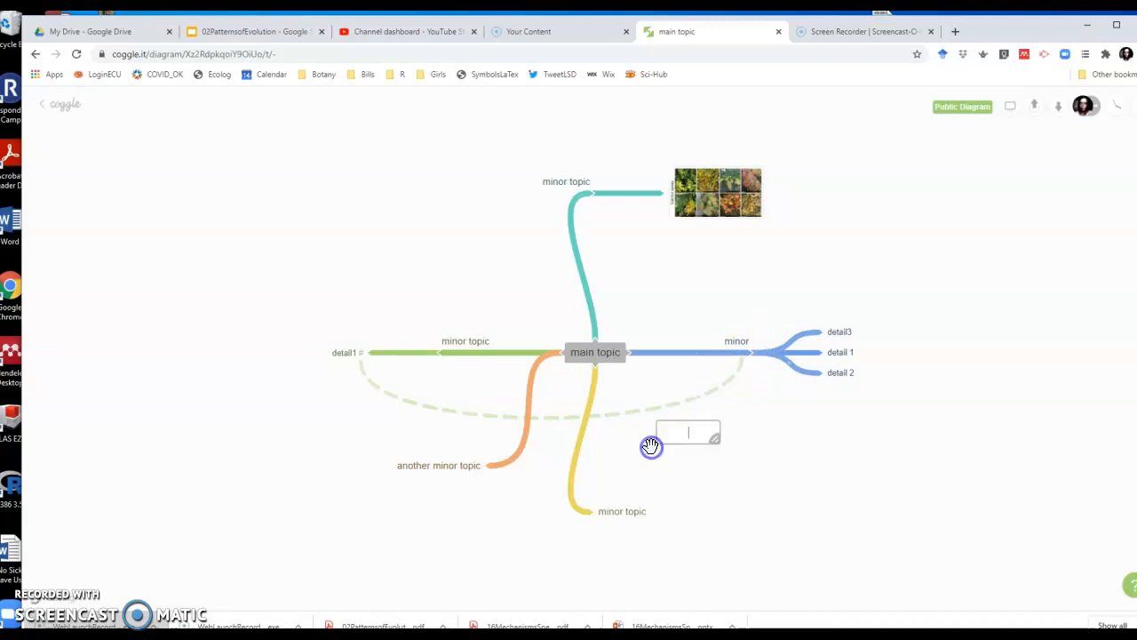
{"action": "type", "text": "thi"}
{"action": "type", "text": "se 2 concepts"}
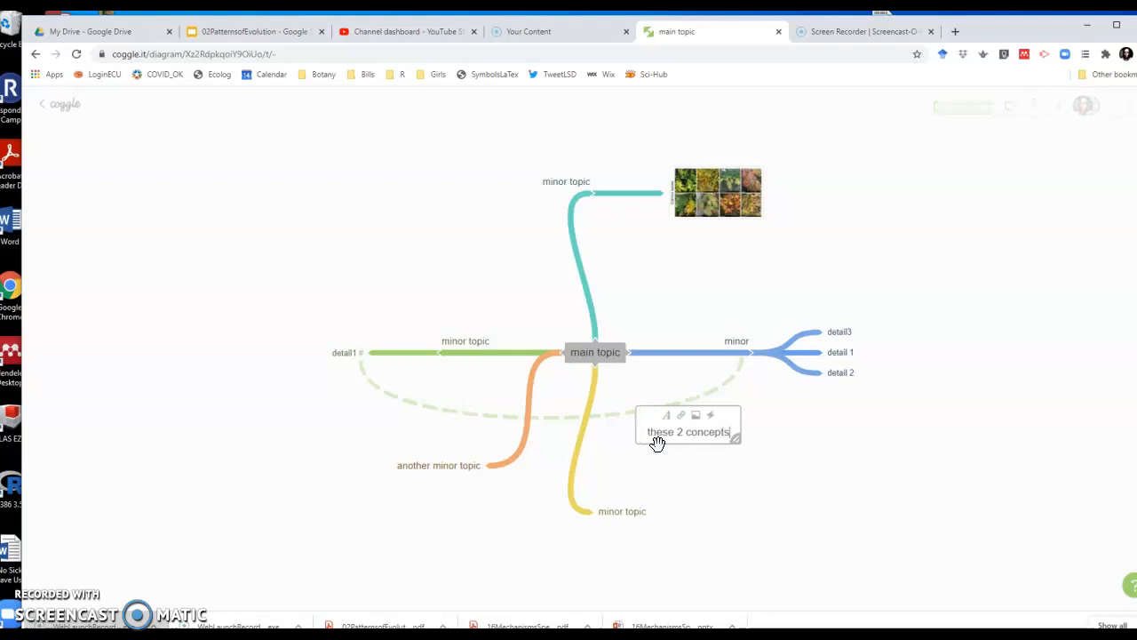
{"action": "type", "text": " relate"}
{"action": "left_click", "coordinate": [789, 478]}
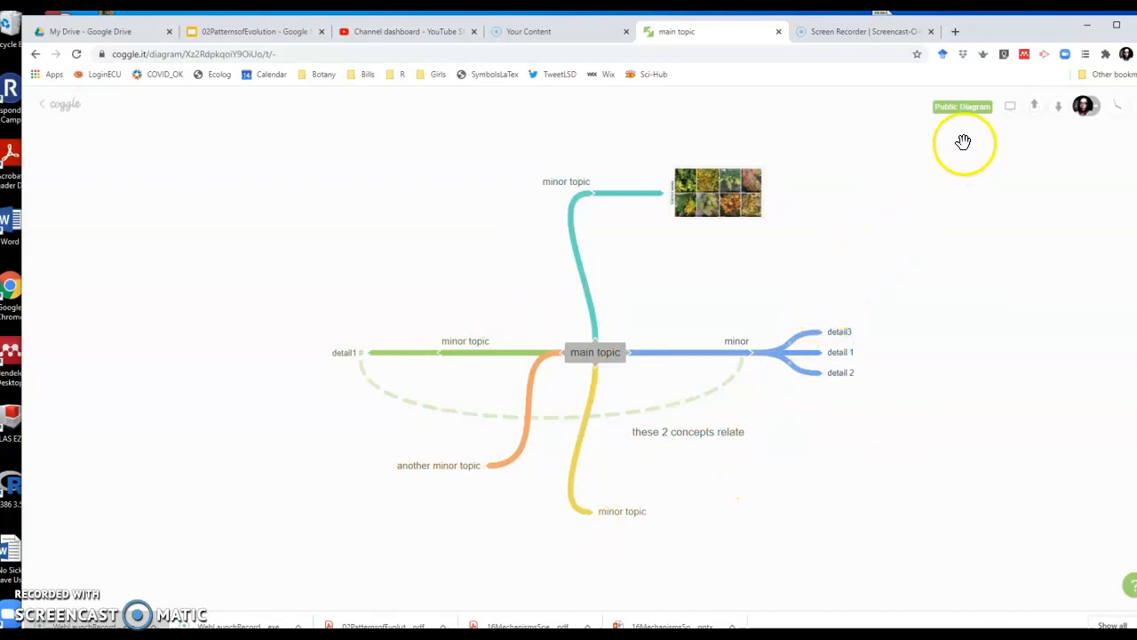
Generate a new sharing link for the public diagram and copy it
{"action": "mouse_move", "coordinate": [980, 115]}
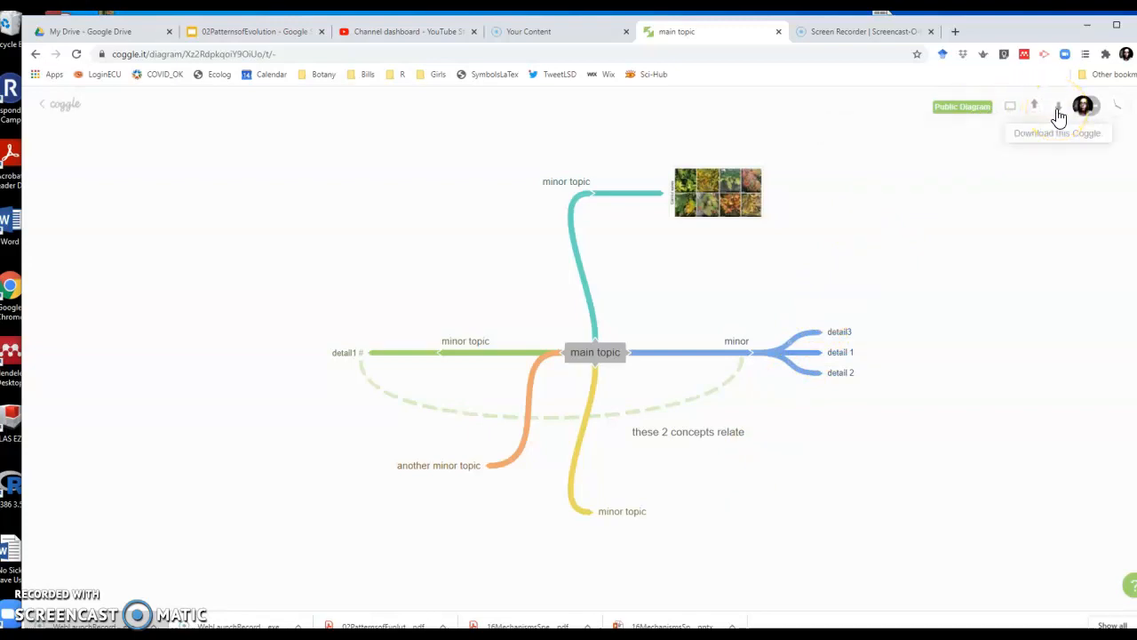
{"action": "left_click", "coordinate": [974, 115]}
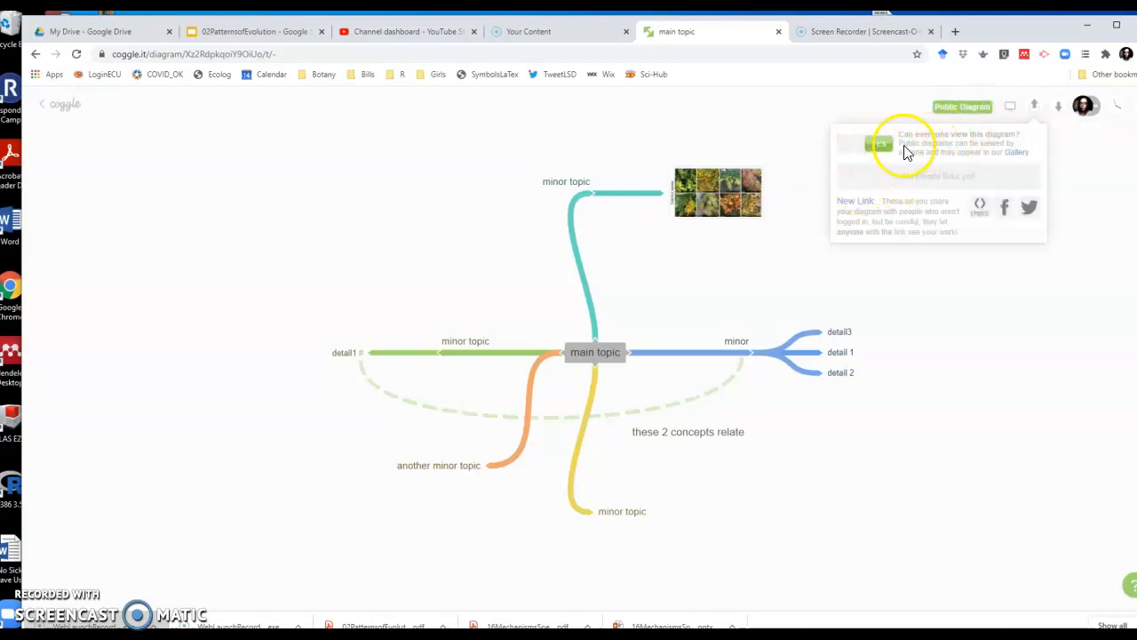
{"action": "left_click", "coordinate": [866, 204]}
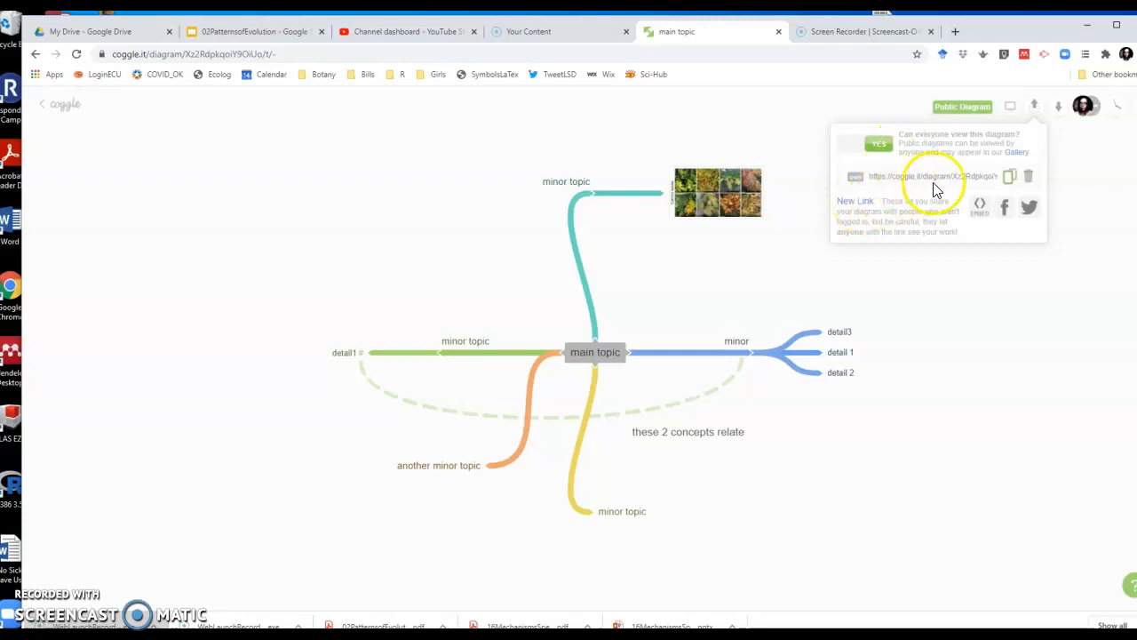
{"action": "left_click", "coordinate": [1010, 180]}
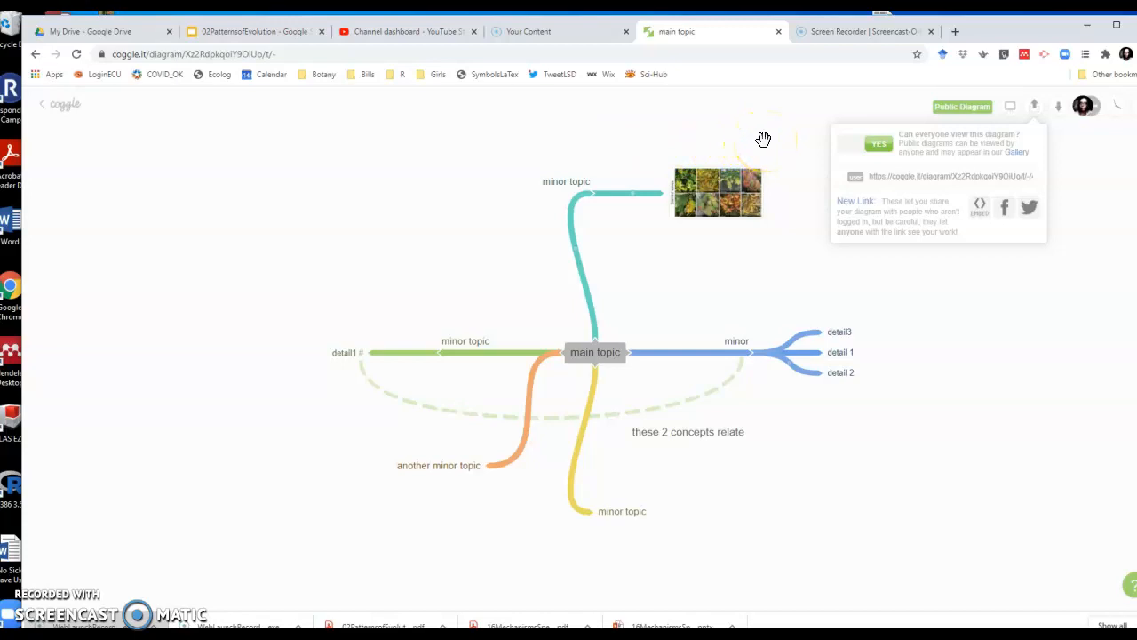
{"action": "mouse_move", "coordinate": [949, 179]}
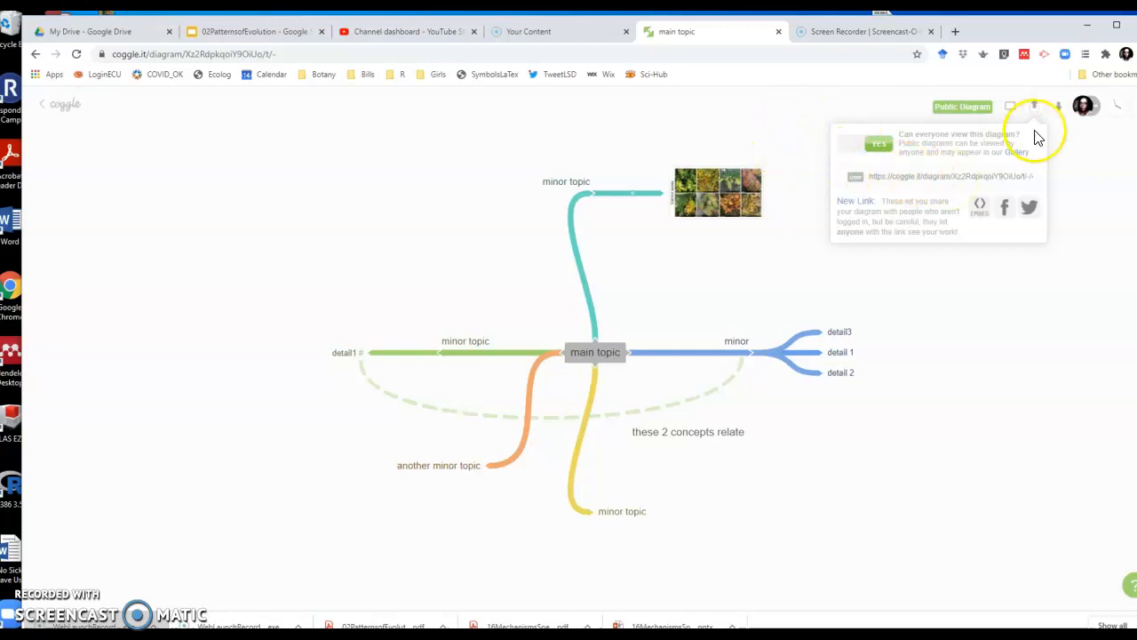
Examine the download formats offered for the diagram, then return to the canvas
{"action": "left_click", "coordinate": [1060, 112]}
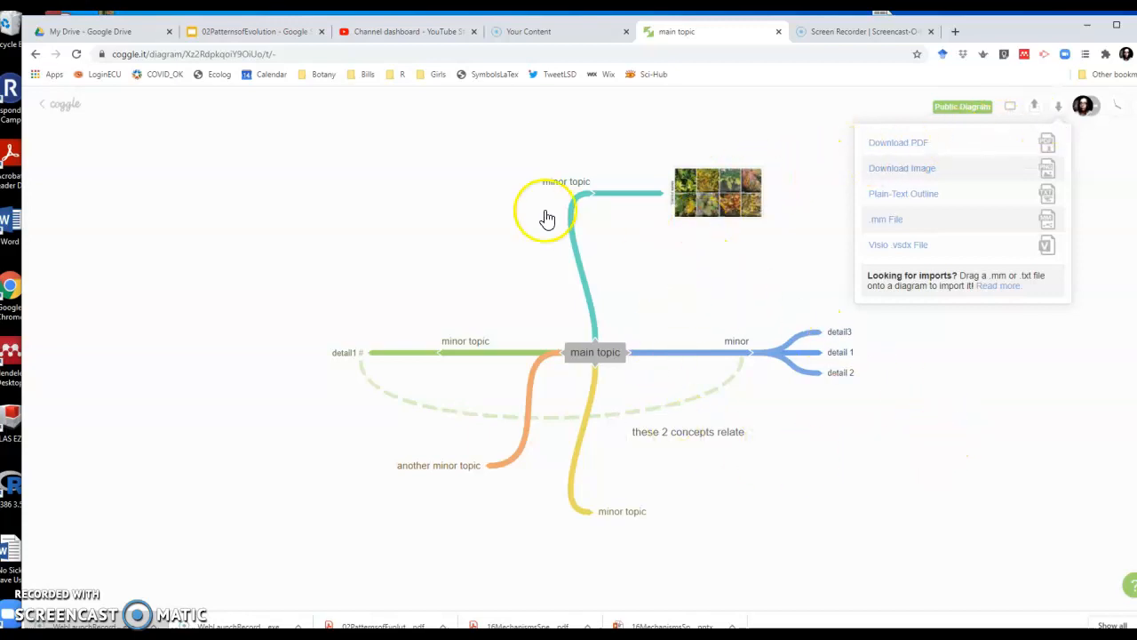
{"action": "left_click", "coordinate": [524, 251]}
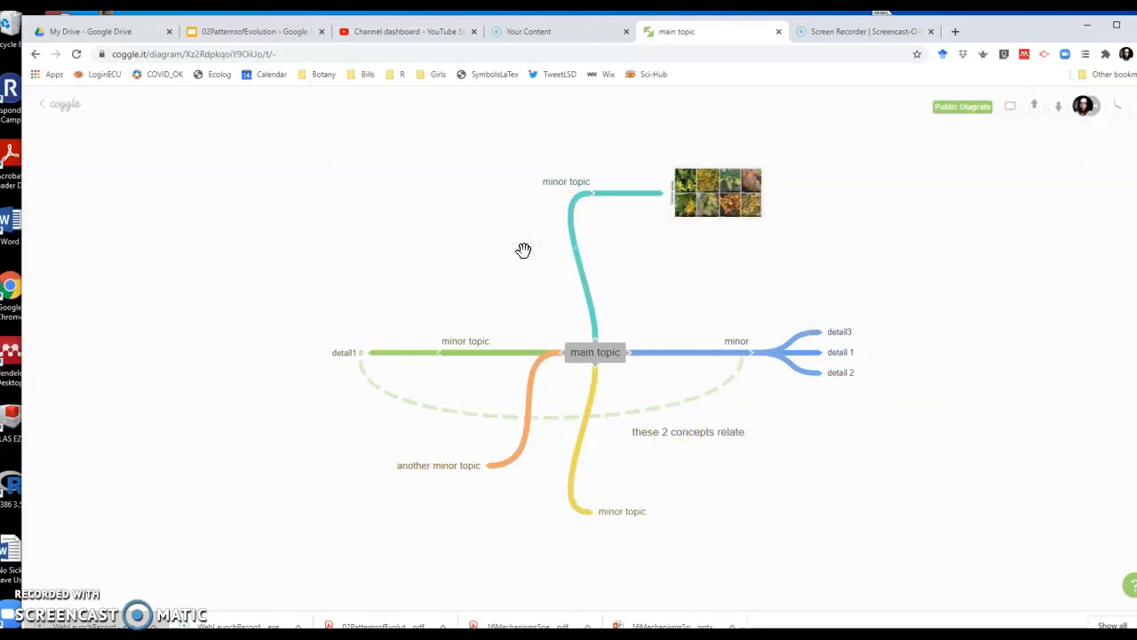
{"action": "left_click", "coordinate": [524, 212]}
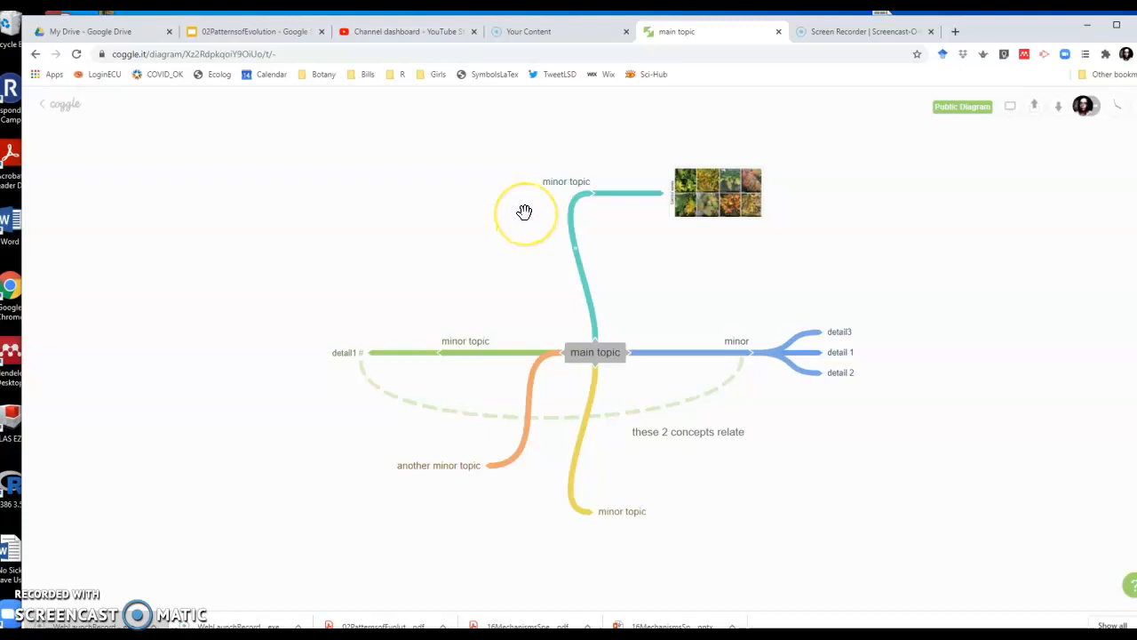